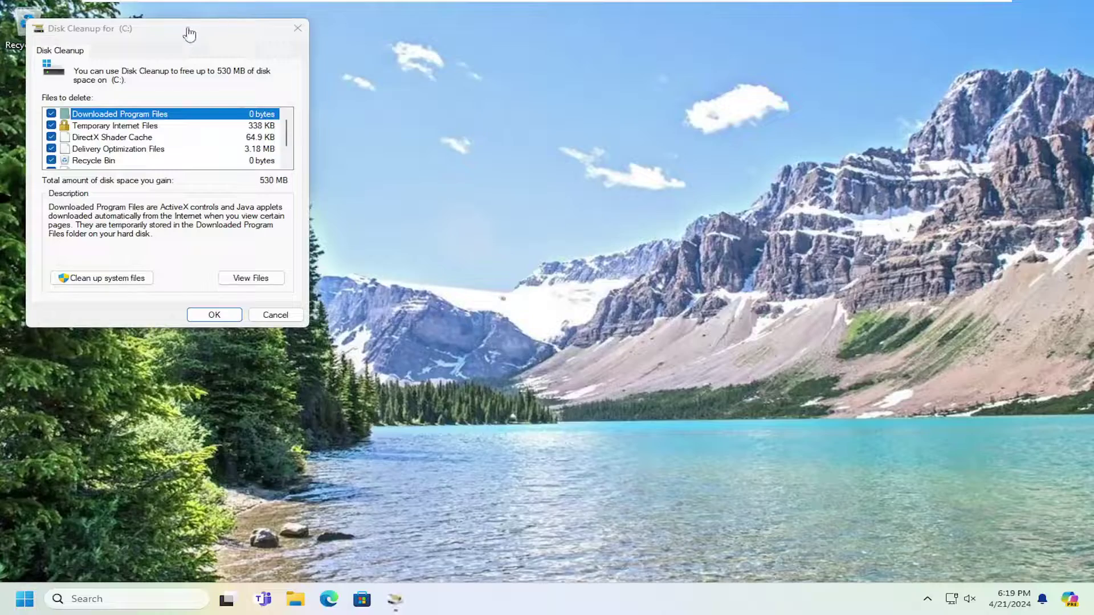
# Permanently delete all the checked file categories on drive C: with Disk Cleanup
pyautogui.moveTo(200, 32); pyautogui.dragTo(552, 139)
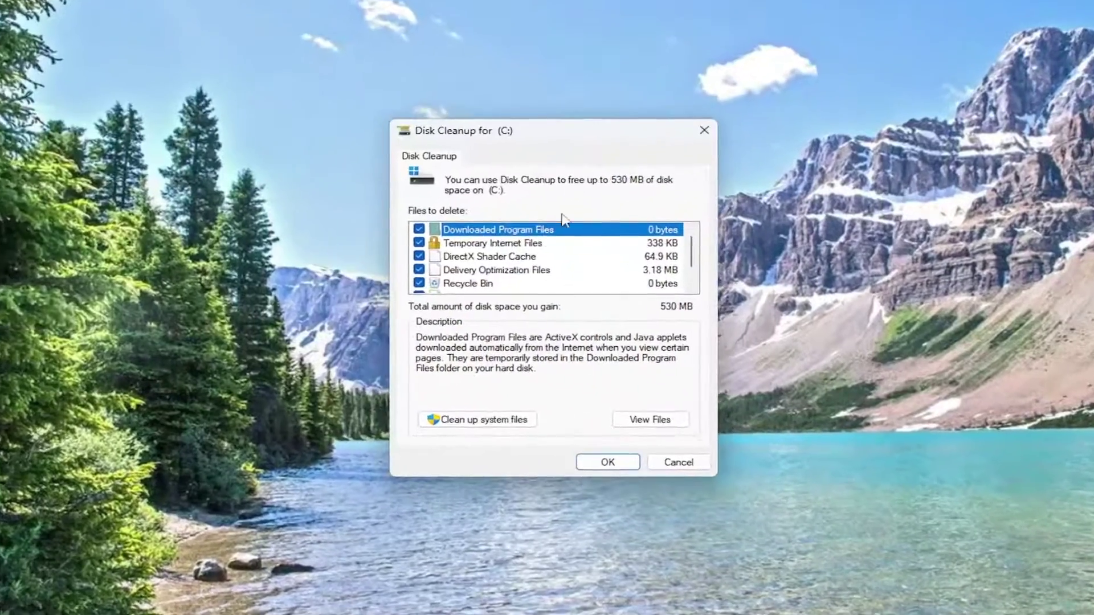
pyautogui.scroll(-1, 467, 246)
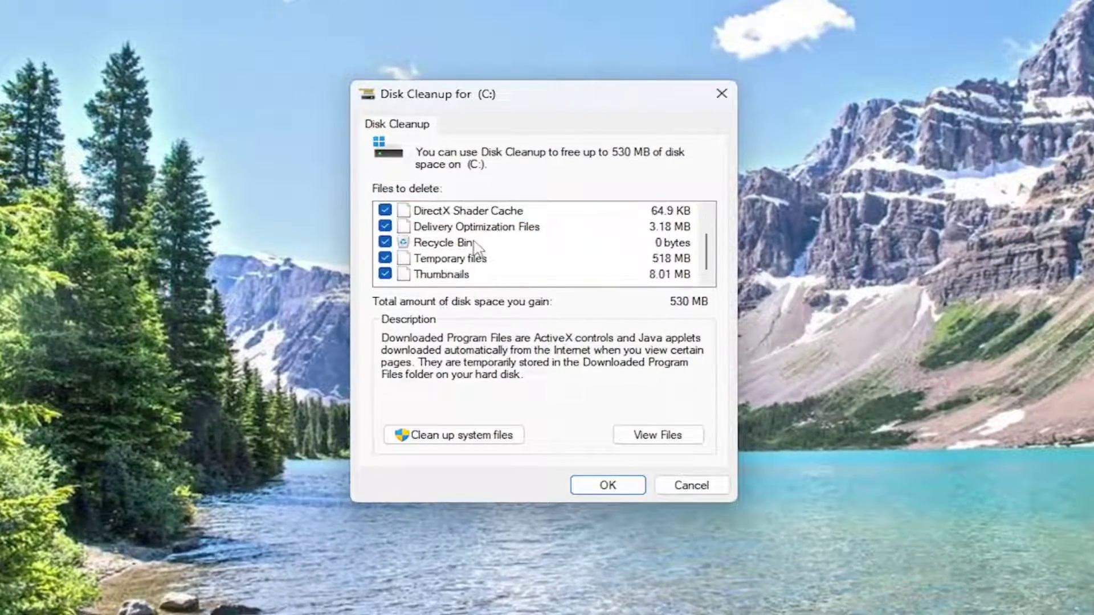
pyautogui.click(608, 485)
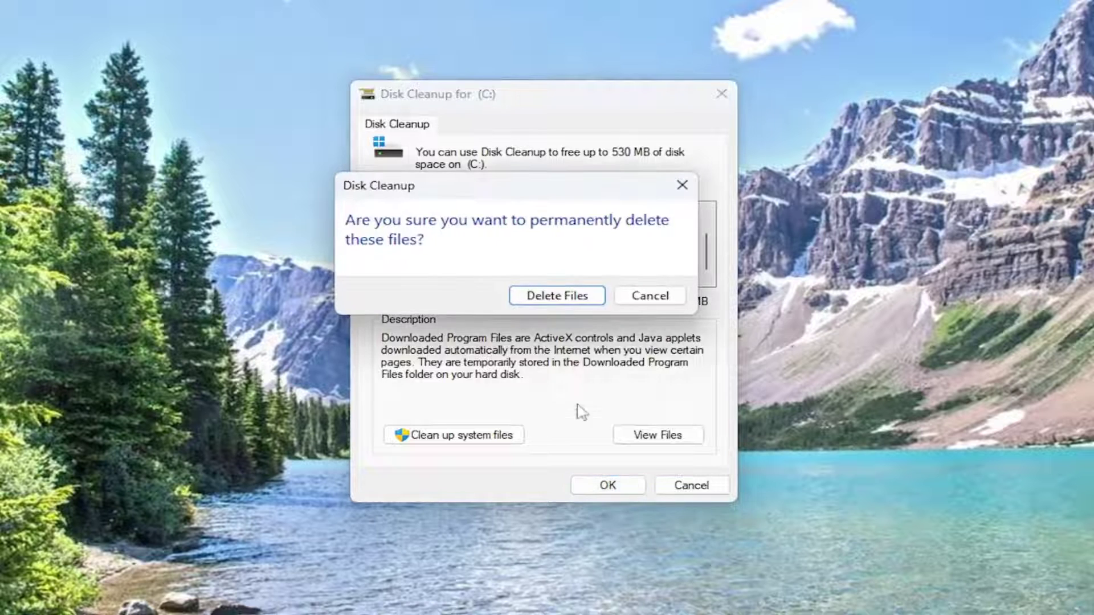
pyautogui.click(552, 291)
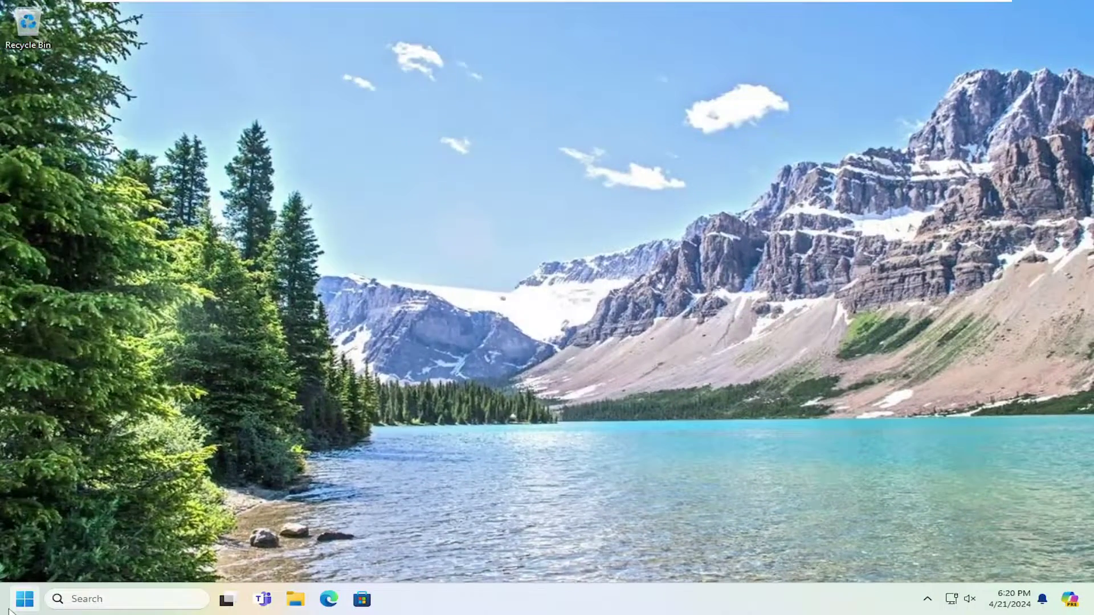
# Reopen Disk Cleanup for drive C: and start its scan for system files to clean up
pyautogui.click(8, 611)
pyautogui.write('disk')
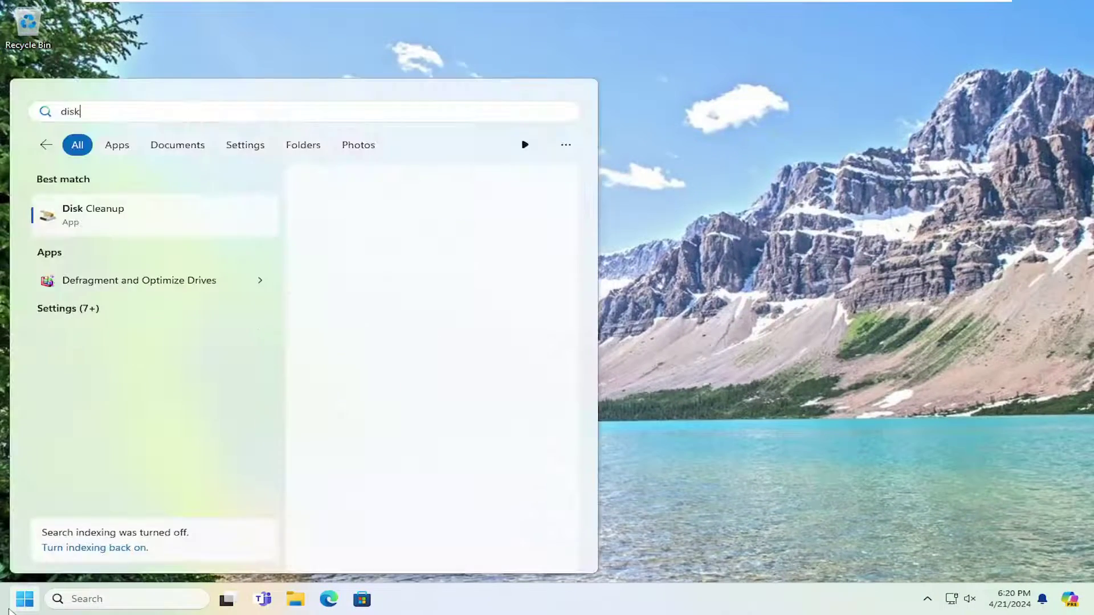
pyautogui.write(' clean')
pyautogui.press('Return')
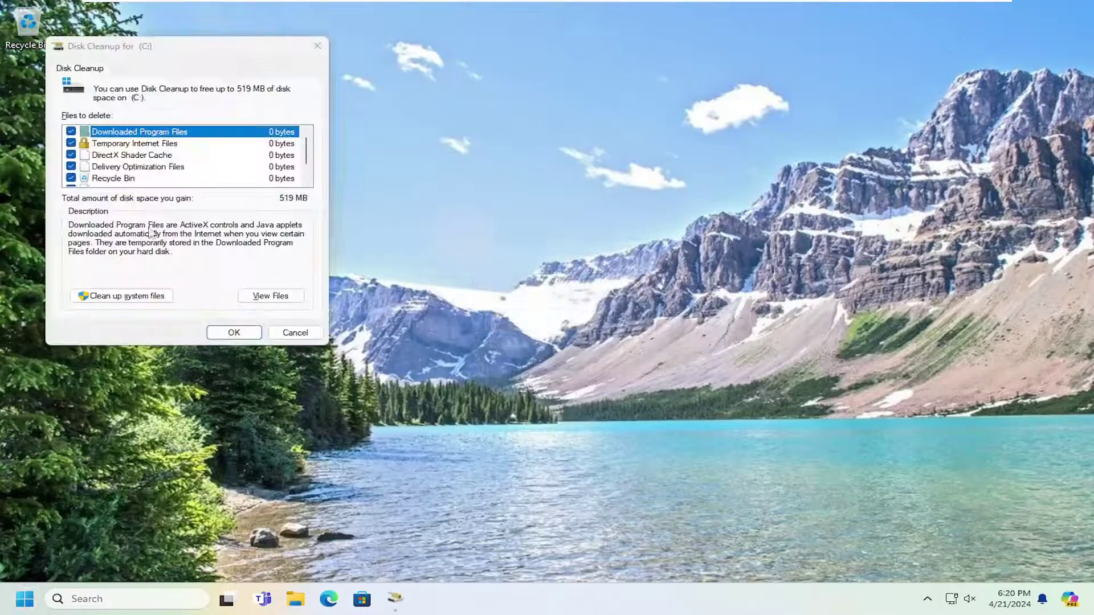
pyautogui.moveTo(169, 54); pyautogui.dragTo(559, 156)
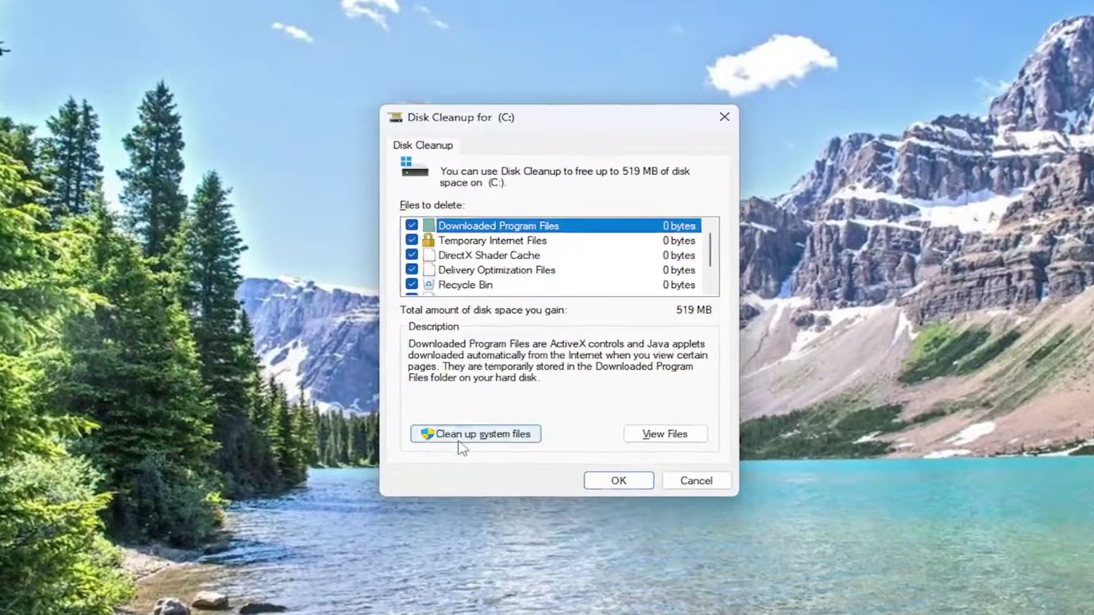
pyautogui.click(475, 434)
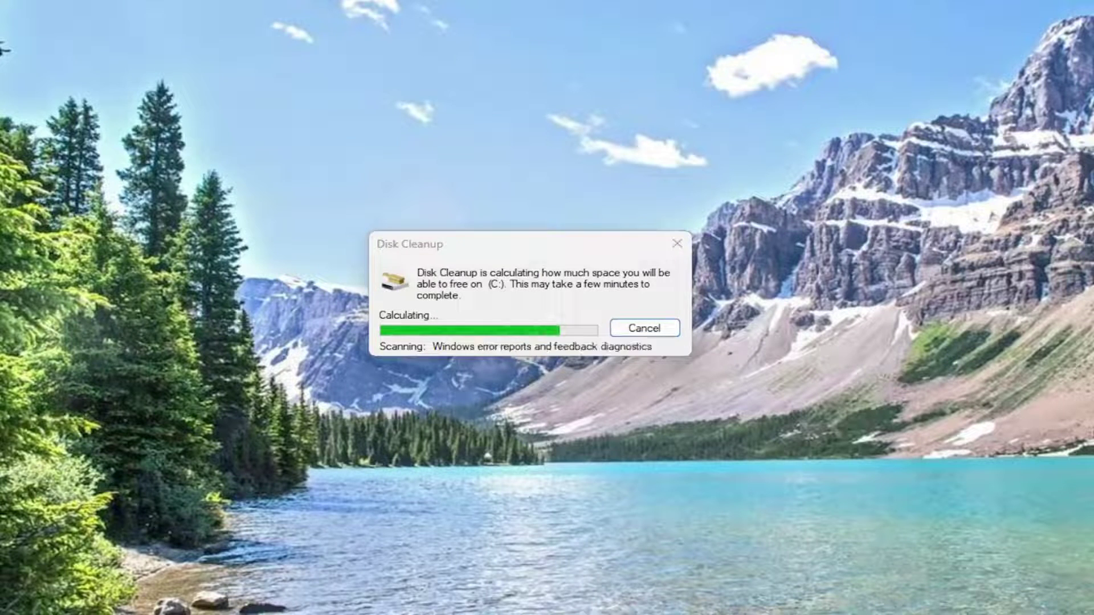
# Permanently delete the checked system file categories, including Windows Update Cleanup and Microsoft Defender Antivirus
pyautogui.moveTo(74, 8); pyautogui.dragTo(493, 105)
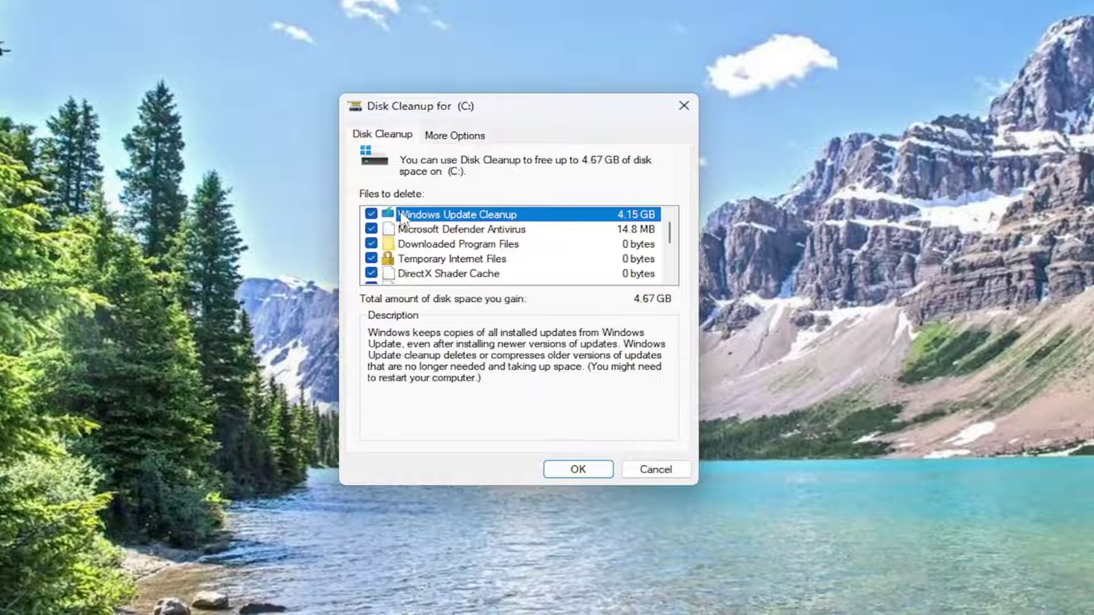
pyautogui.click(577, 470)
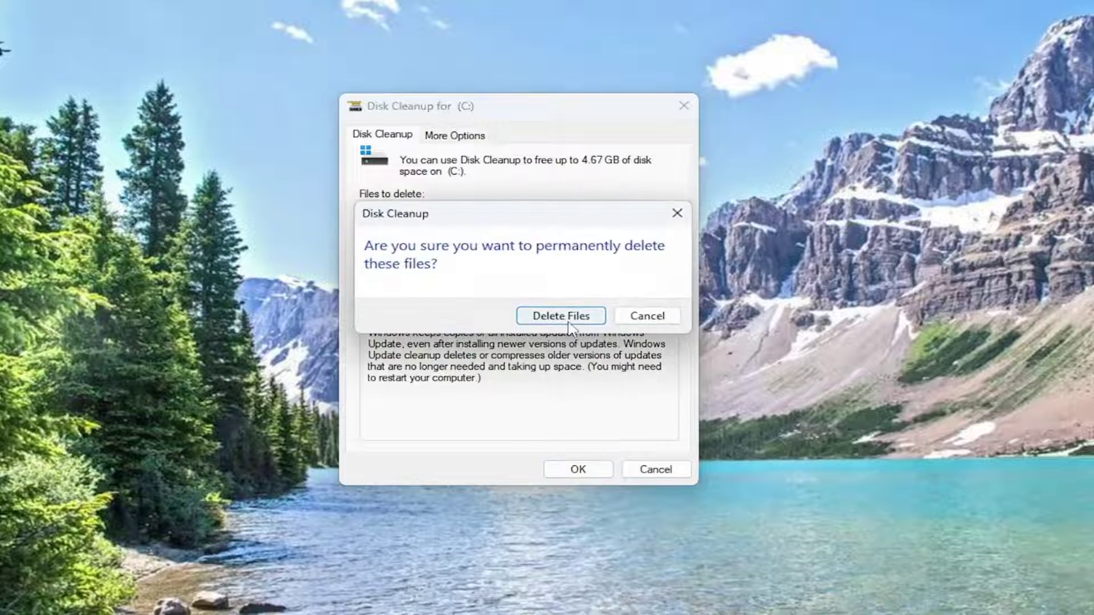
pyautogui.click(561, 316)
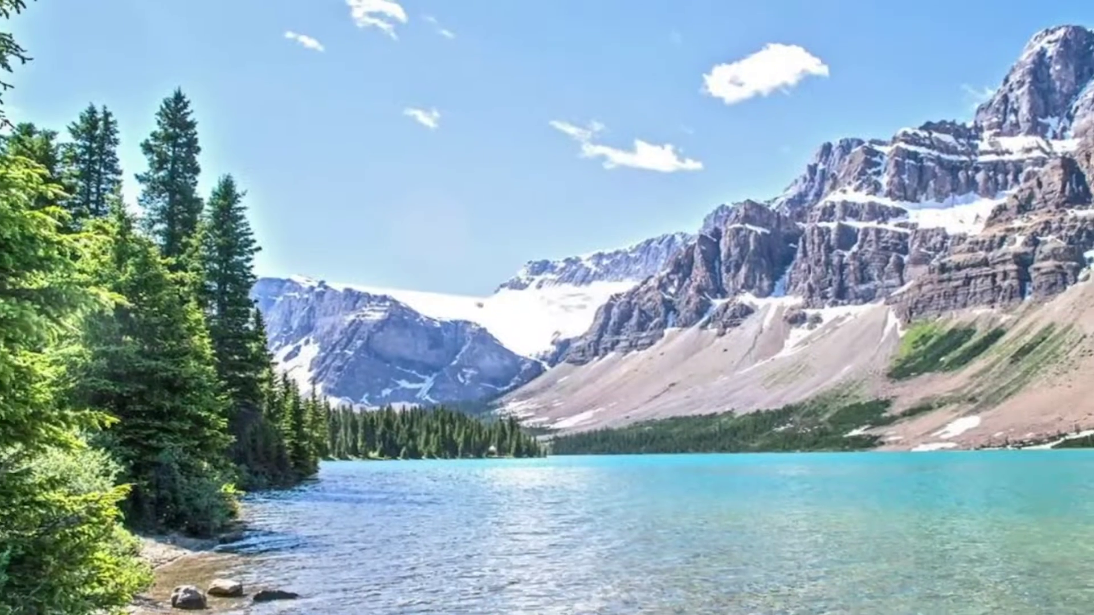
# Open Registry Editor as administrator and allow it to make changes to the device
pyautogui.click(13, 603)
pyautogui.write('regedit')
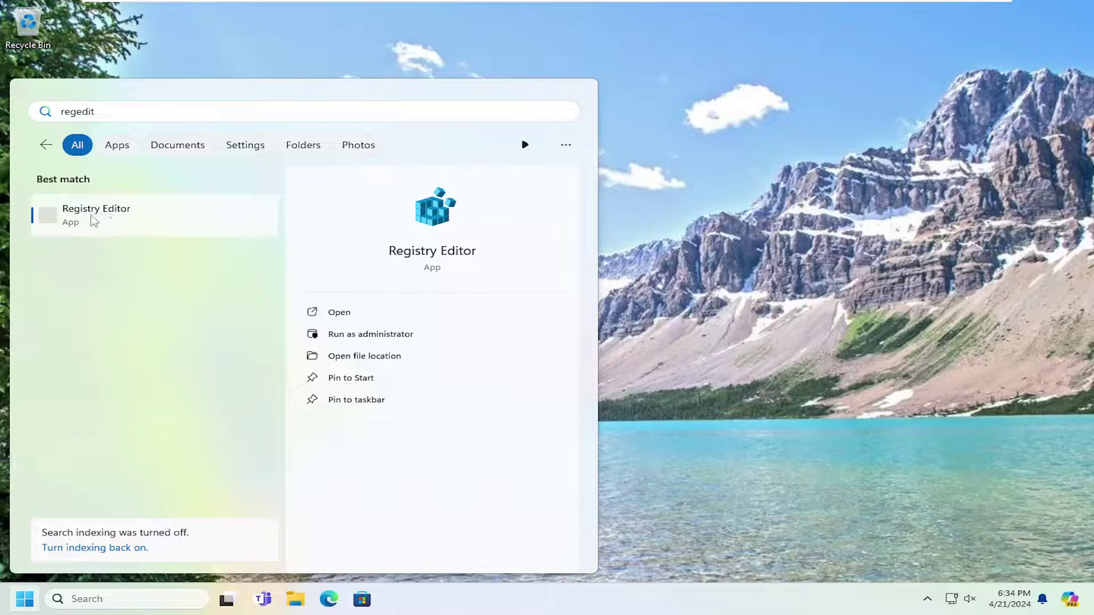
pyautogui.rightClick(91, 217)
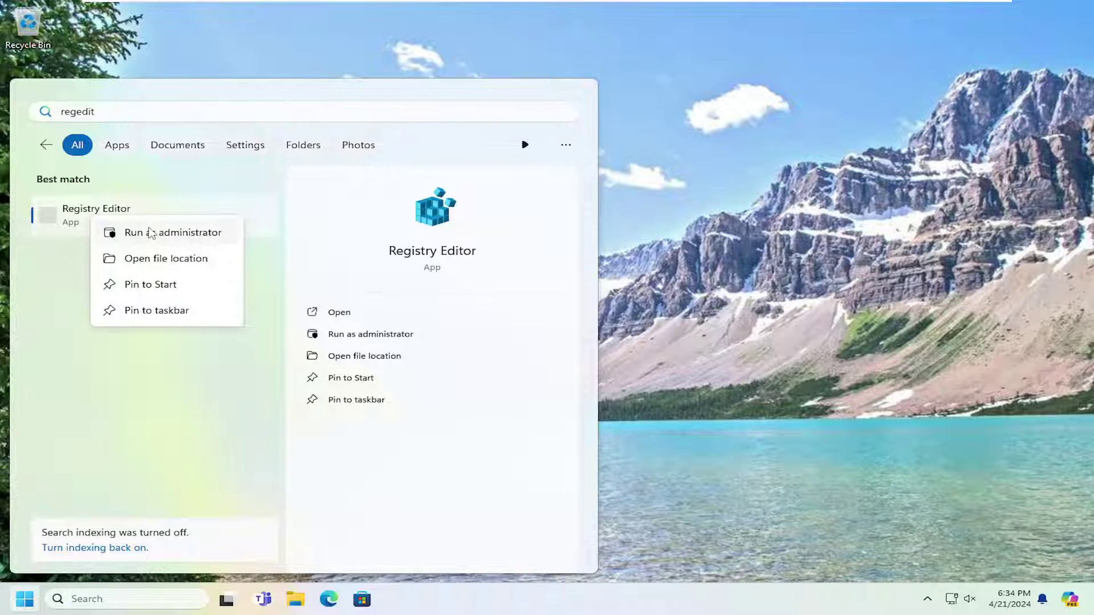
pyautogui.click(151, 232)
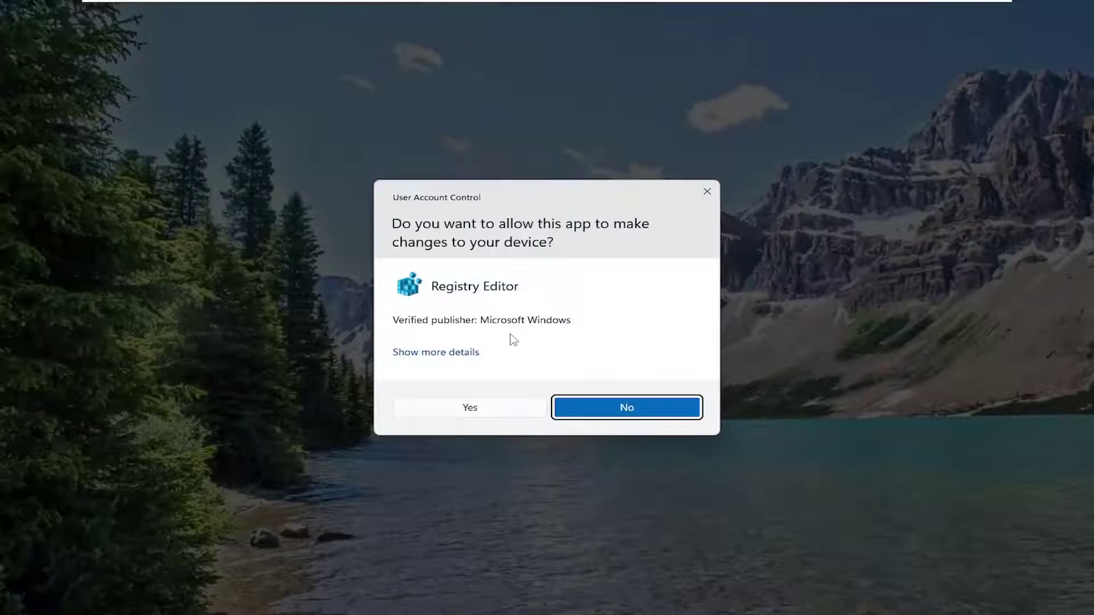
pyautogui.click(470, 407)
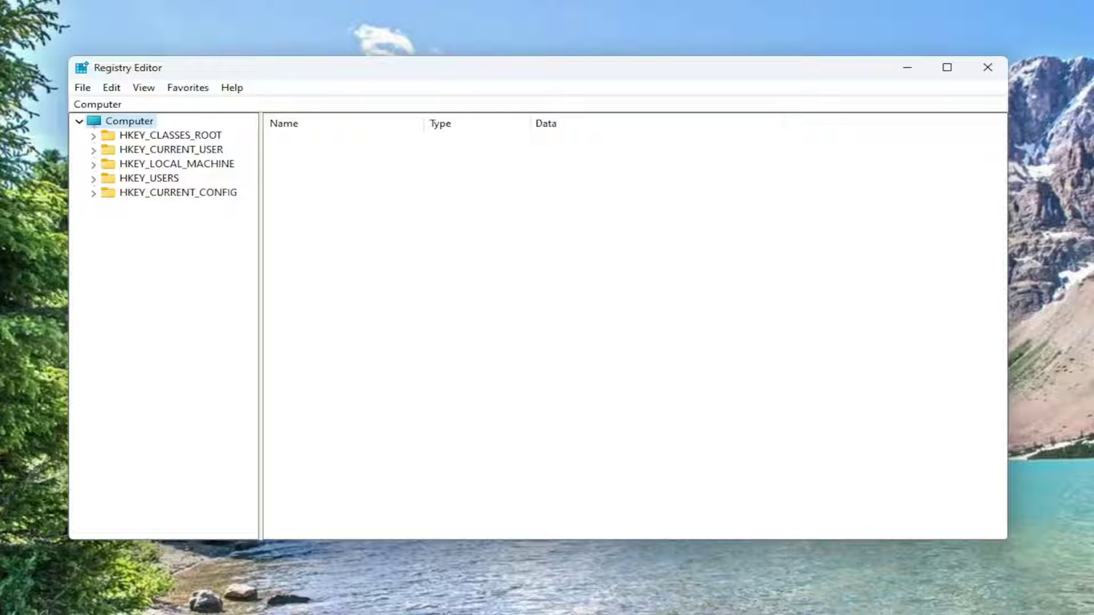
pyautogui.click(86, 90)
pyautogui.click(106, 123)
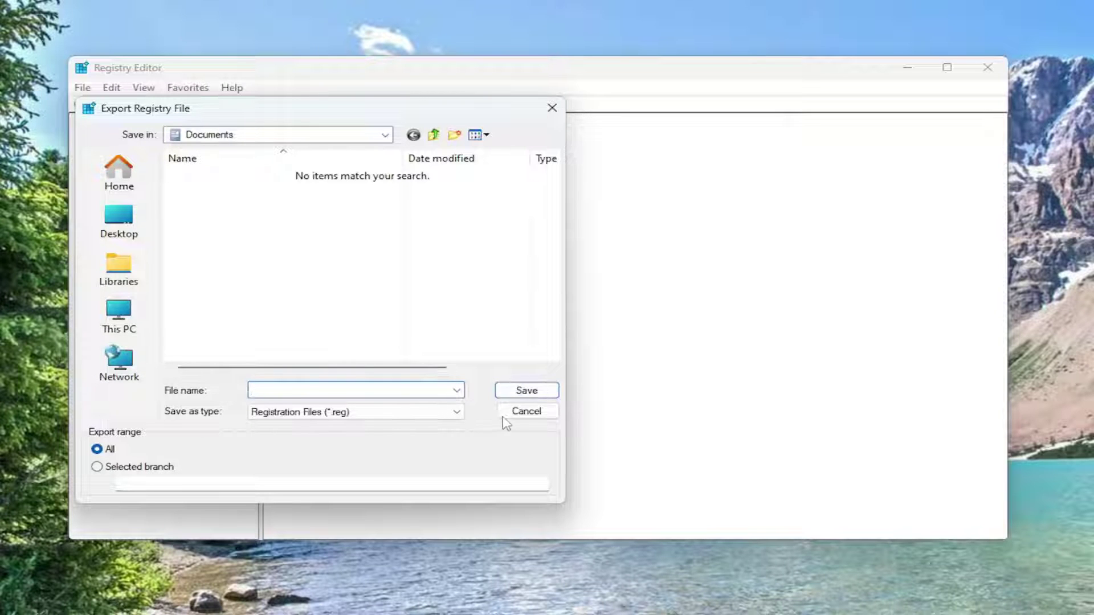
pyautogui.click(520, 413)
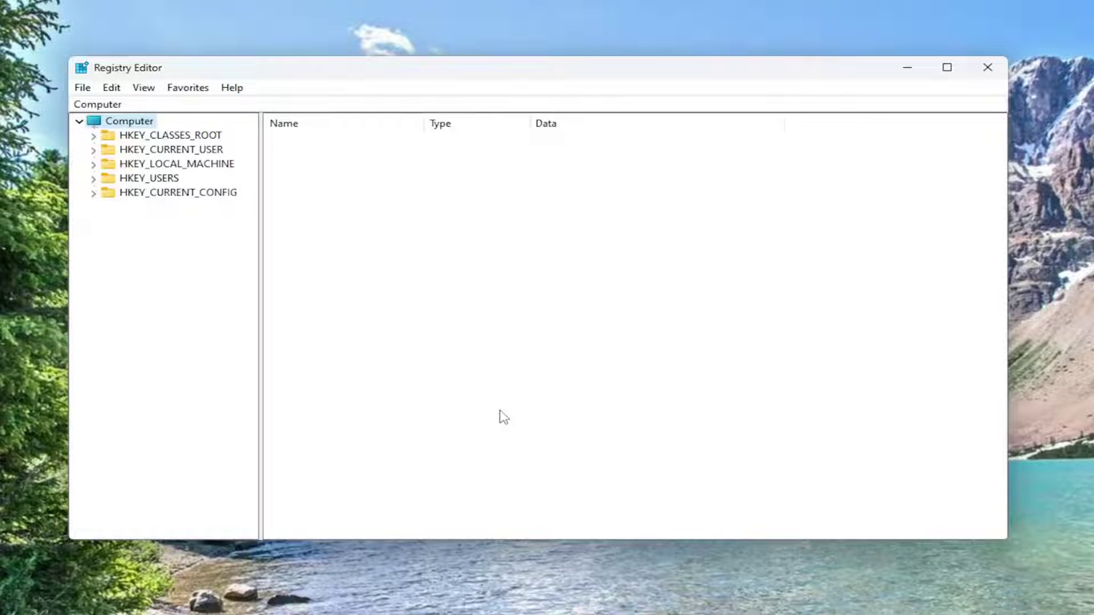
pyautogui.click(84, 89)
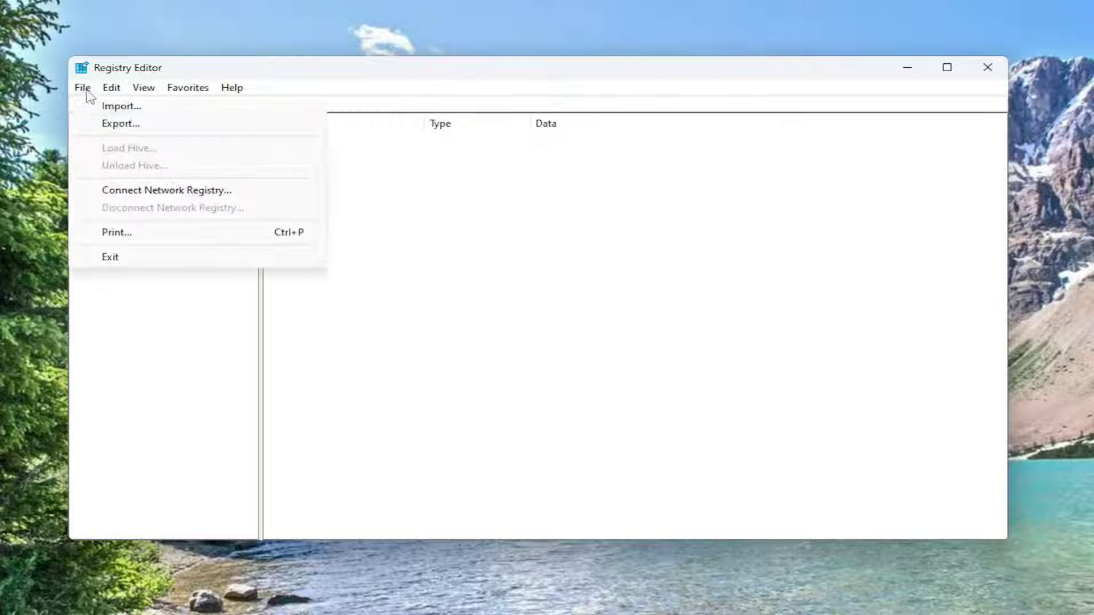
pyautogui.click(114, 105)
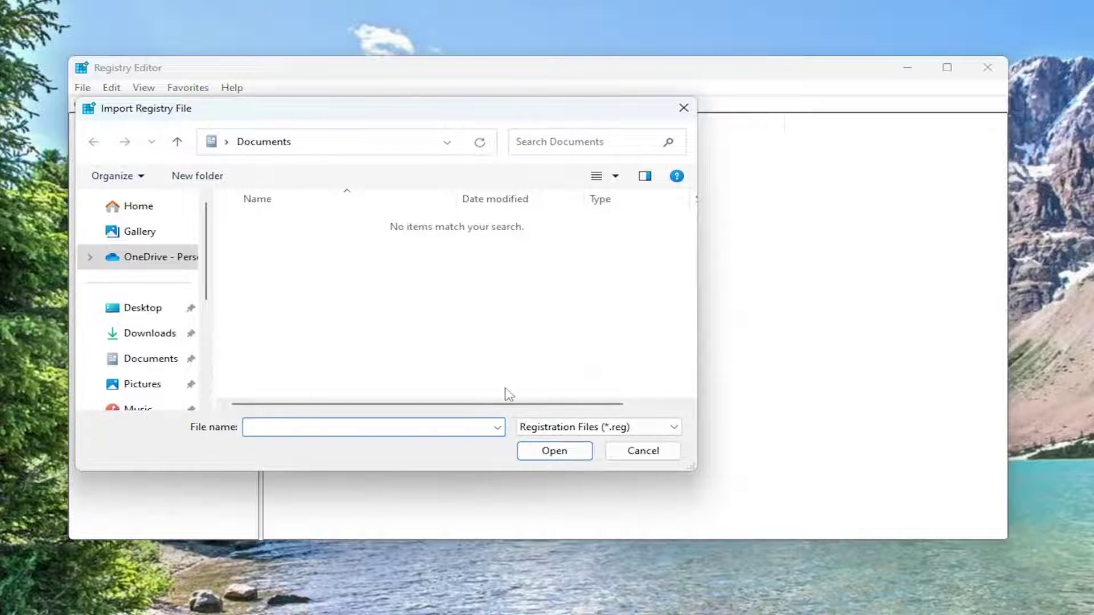
pyautogui.click(636, 451)
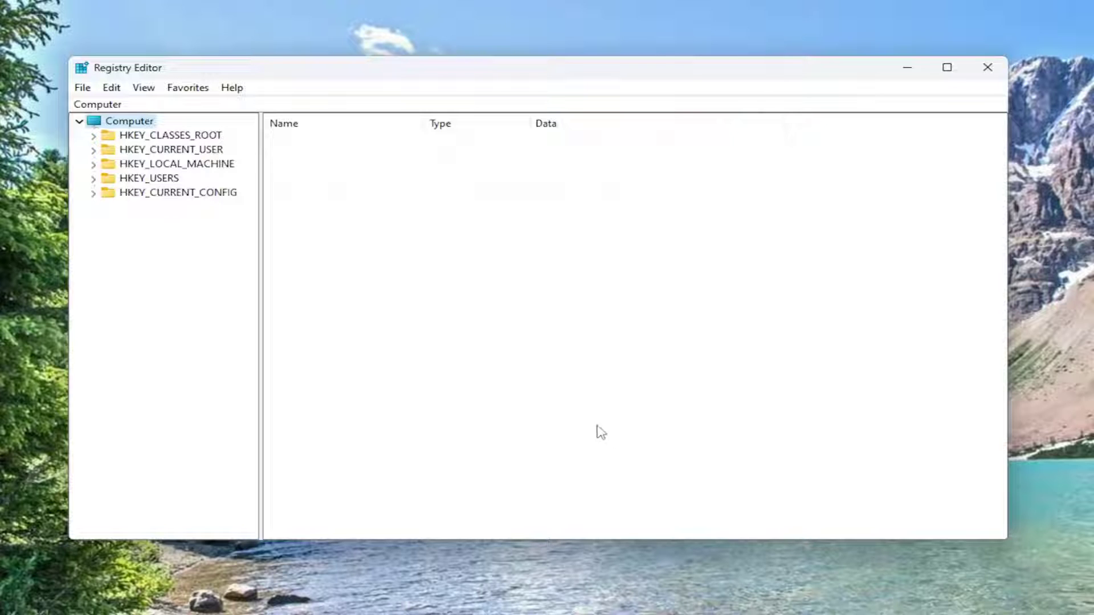
# Go to the registry key HKEY_LOCAL_MACHINE\SOFTWARE\Policies\Microsoft\Windows\WindowsUpdate
pyautogui.doubleClick(172, 165)
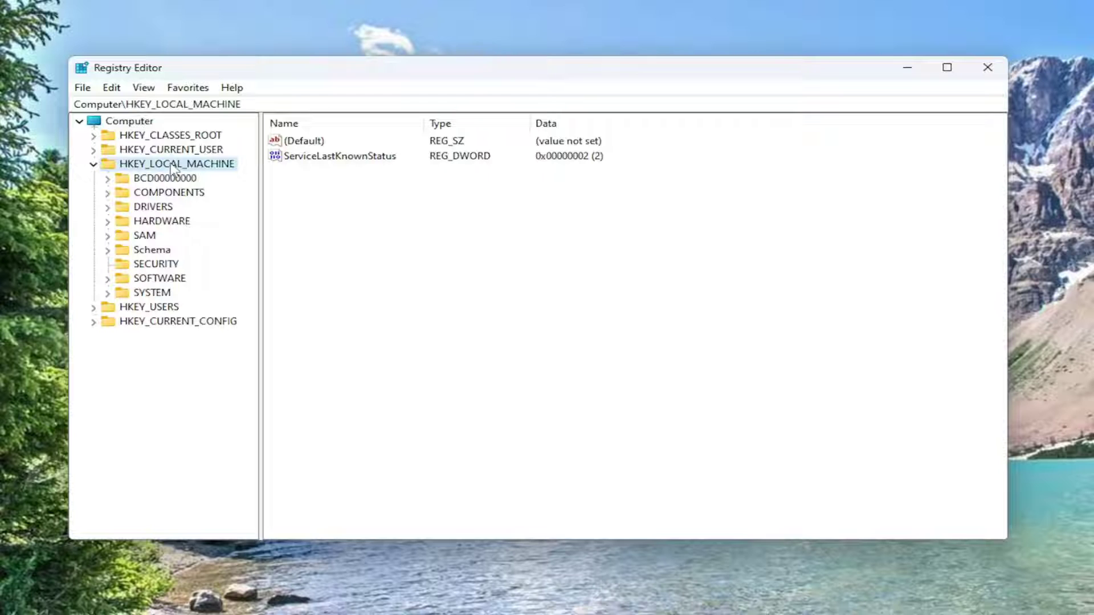
pyautogui.doubleClick(151, 281)
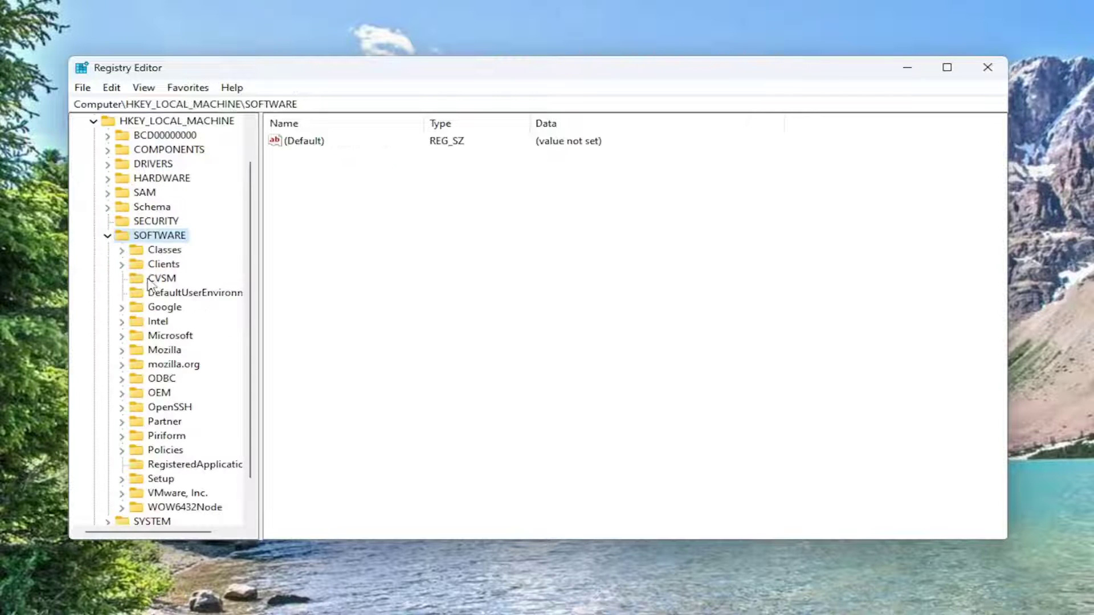
pyautogui.doubleClick(163, 451)
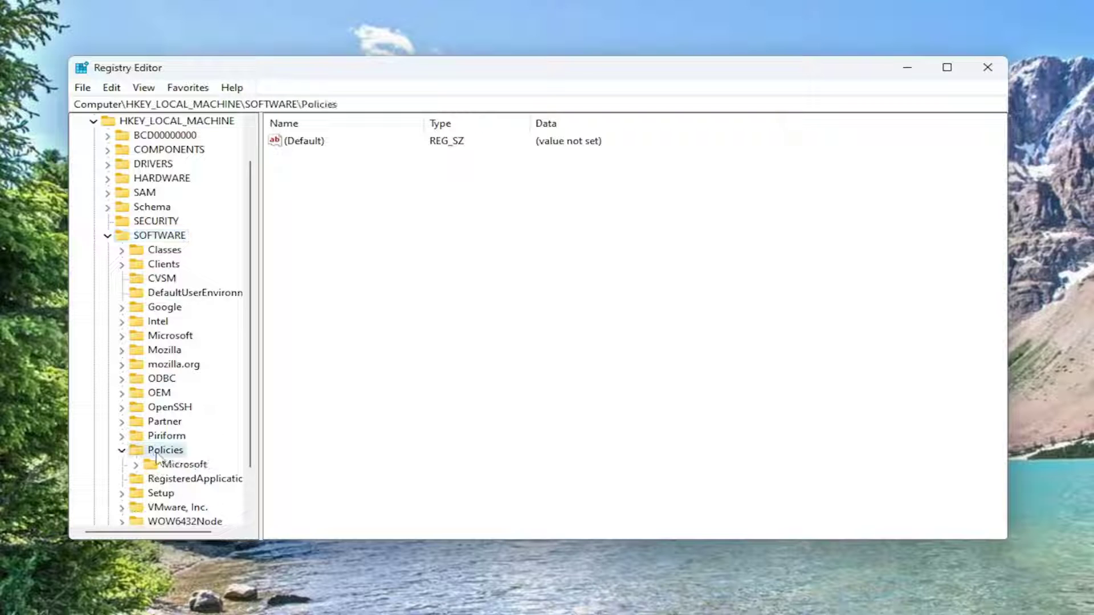
pyautogui.doubleClick(174, 464)
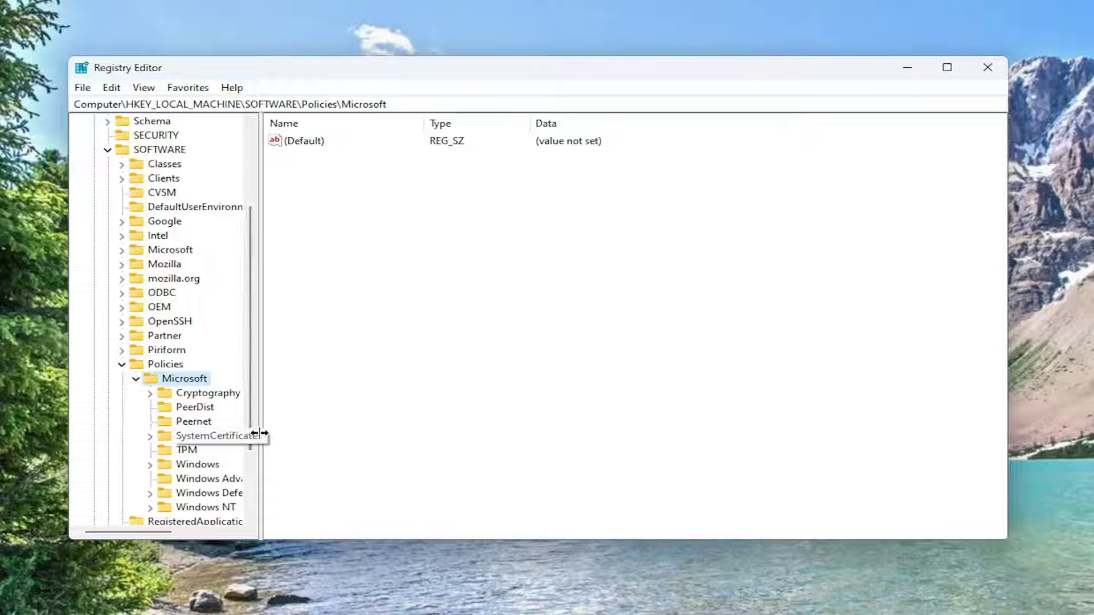
pyautogui.moveTo(254, 437); pyautogui.dragTo(302, 429)
pyautogui.scroll(-2, 203, 433)
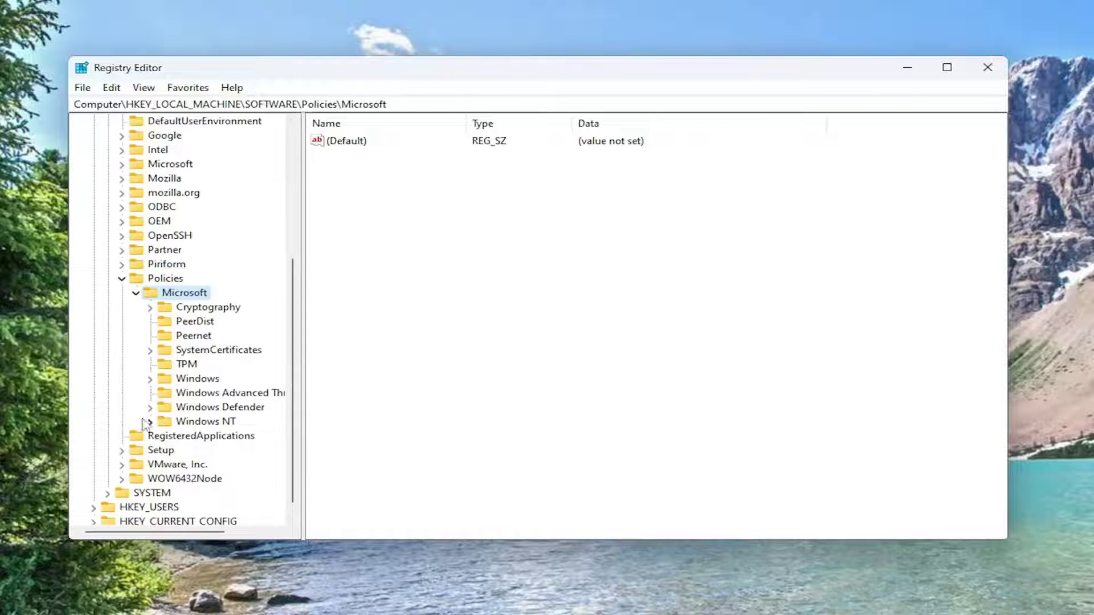
pyautogui.click(191, 379)
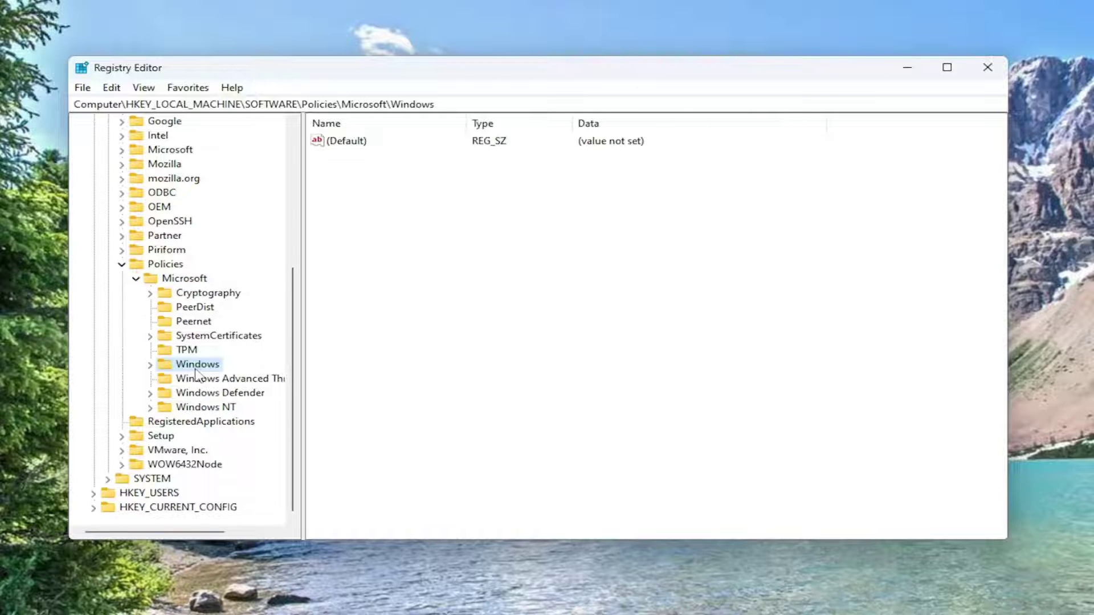
pyautogui.doubleClick(196, 370)
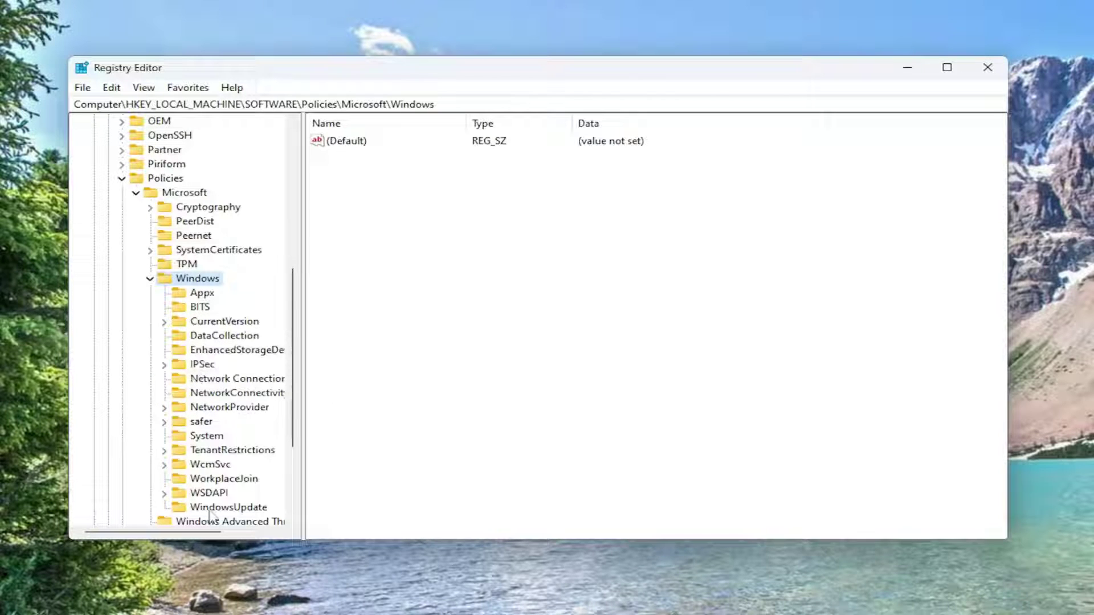
pyautogui.click(209, 512)
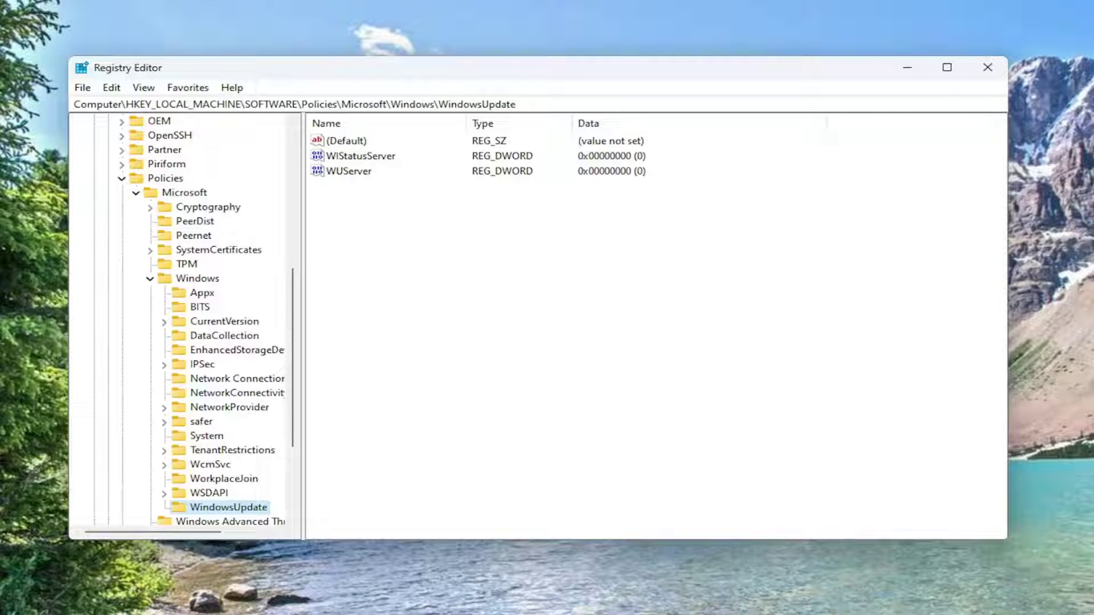
# Delete the WIStatusServer value from the WindowsUpdate key
pyautogui.click(371, 159)
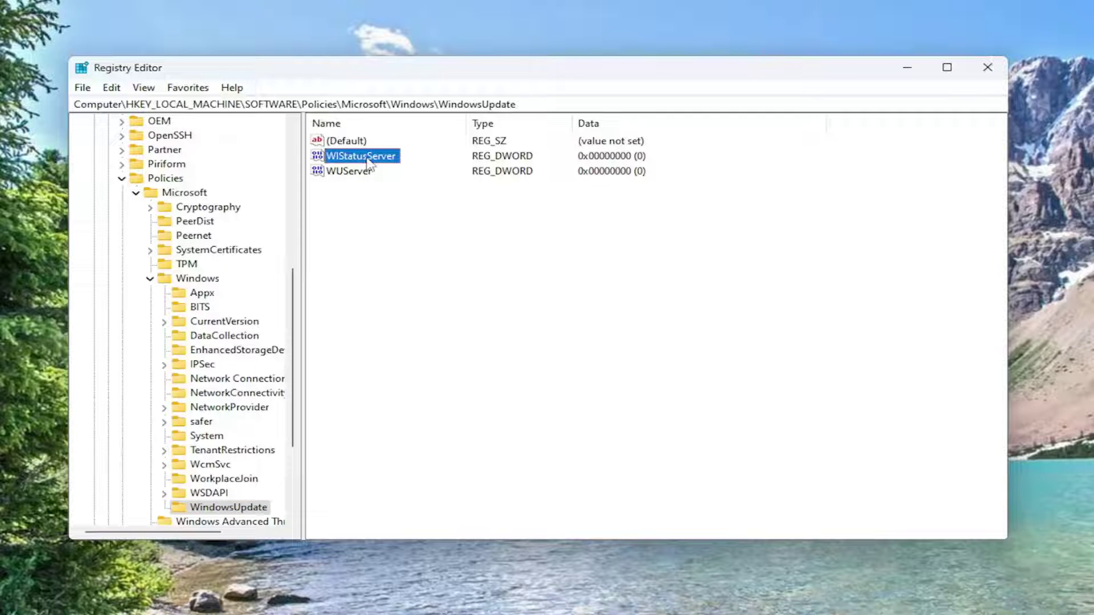
pyautogui.rightClick(367, 161)
pyautogui.click(426, 210)
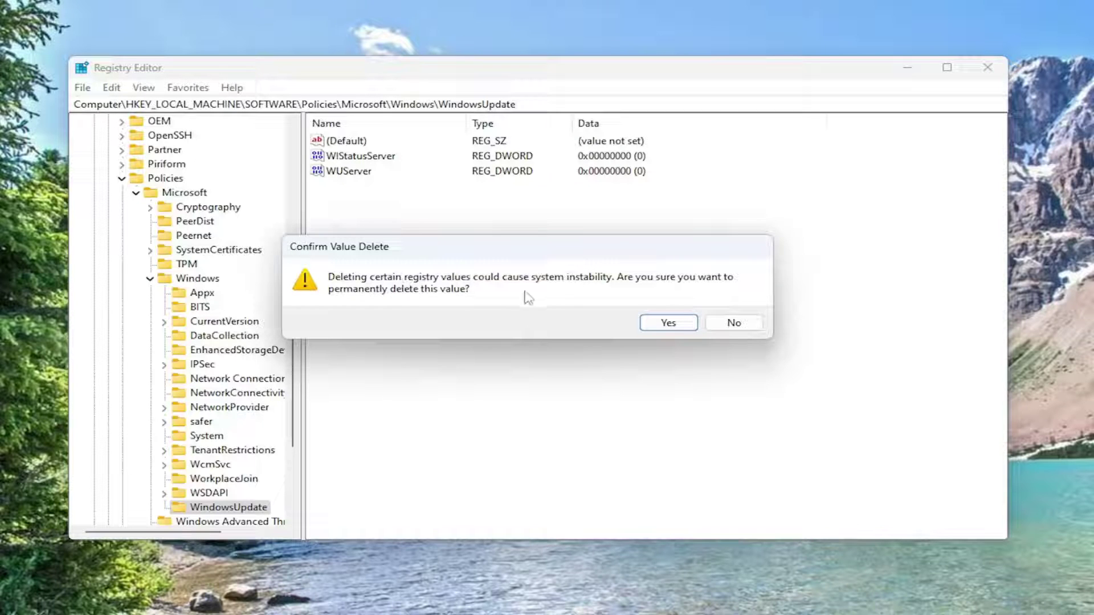
pyautogui.click(685, 325)
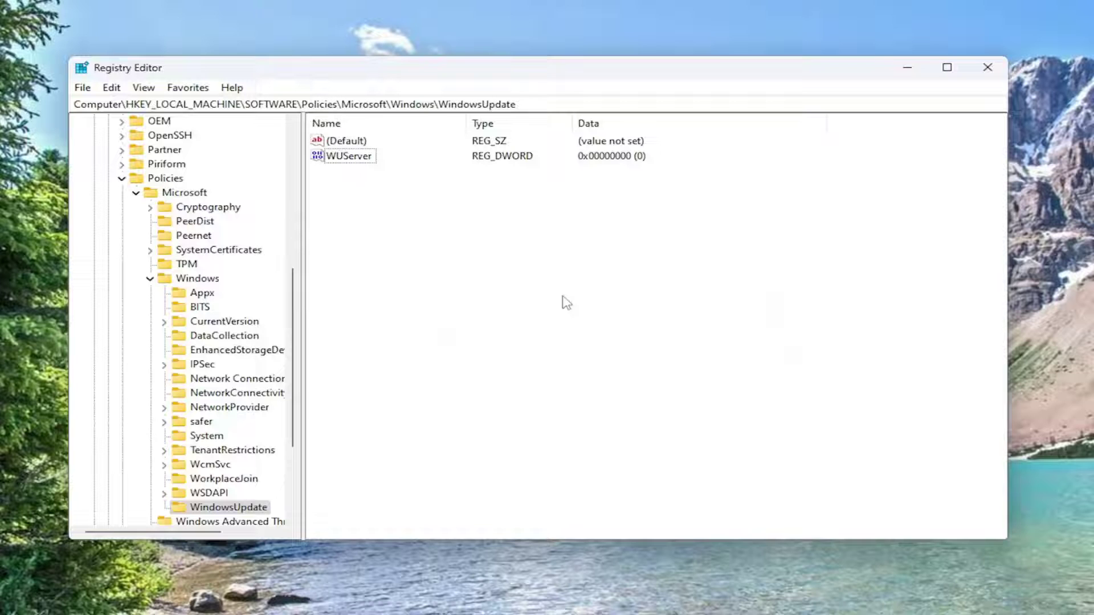
# Delete the WUServer value from the WindowsUpdate key
pyautogui.click(355, 160)
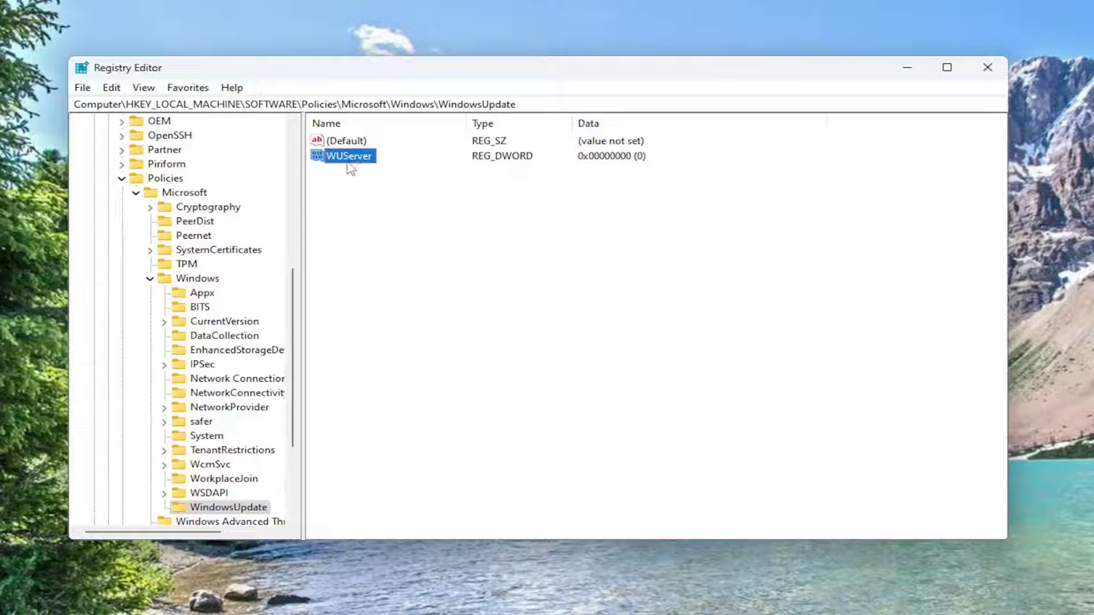
pyautogui.rightClick(348, 165)
pyautogui.click(409, 214)
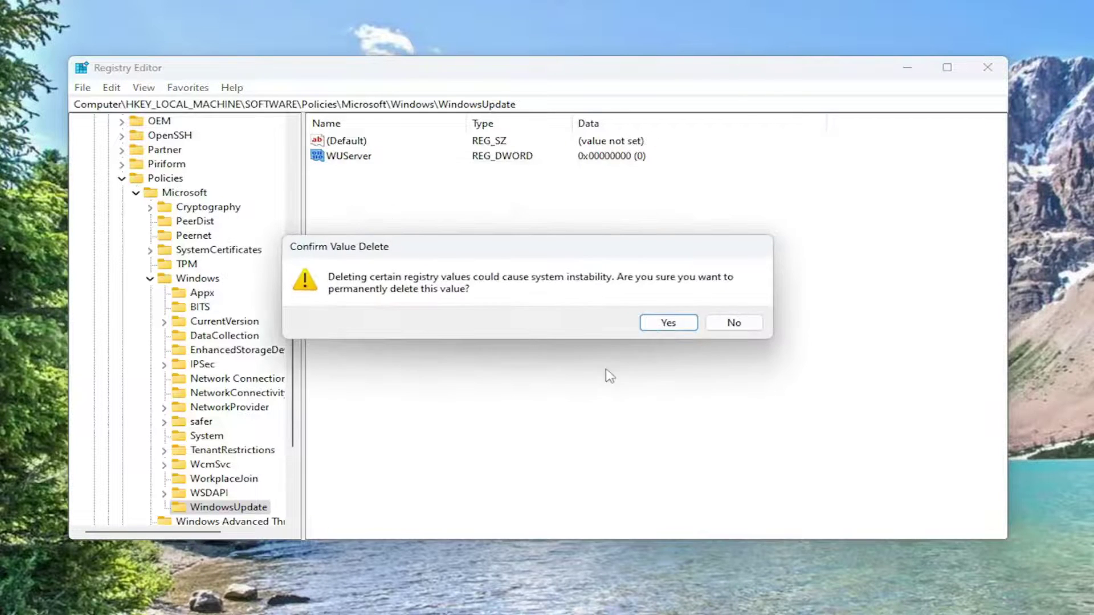
pyautogui.click(671, 325)
# Collapse the expanded registry keys back to the Computer root and close Registry Editor
pyautogui.doubleClick(181, 279)
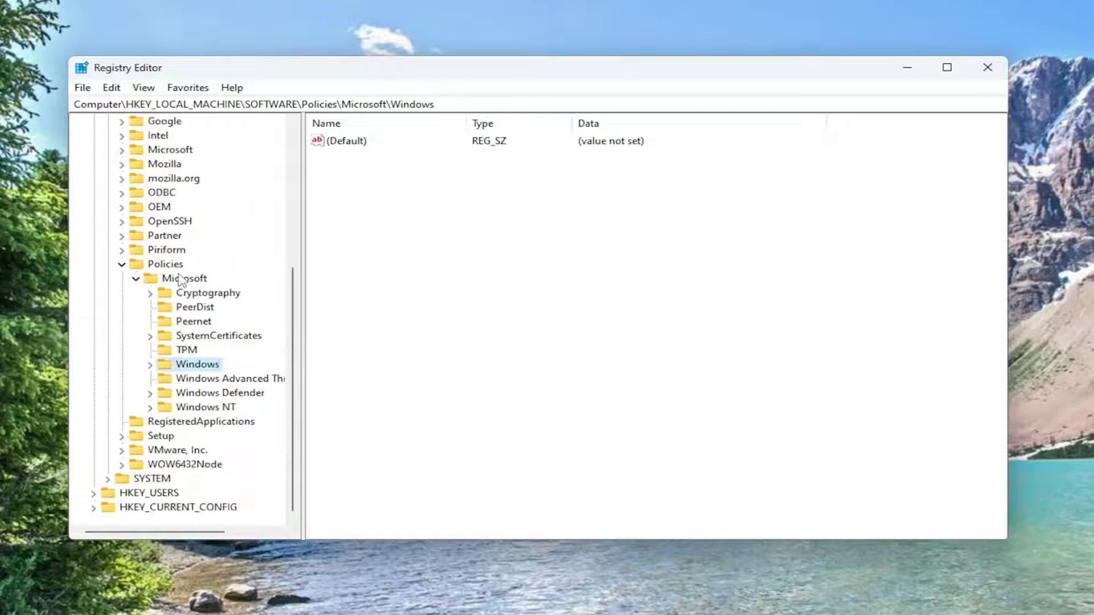
pyautogui.doubleClick(176, 255)
pyautogui.press('Left')
pyautogui.press('Left')
pyautogui.press('Left')
pyautogui.press('Left')
pyautogui.press('Left')
pyautogui.press('Left')
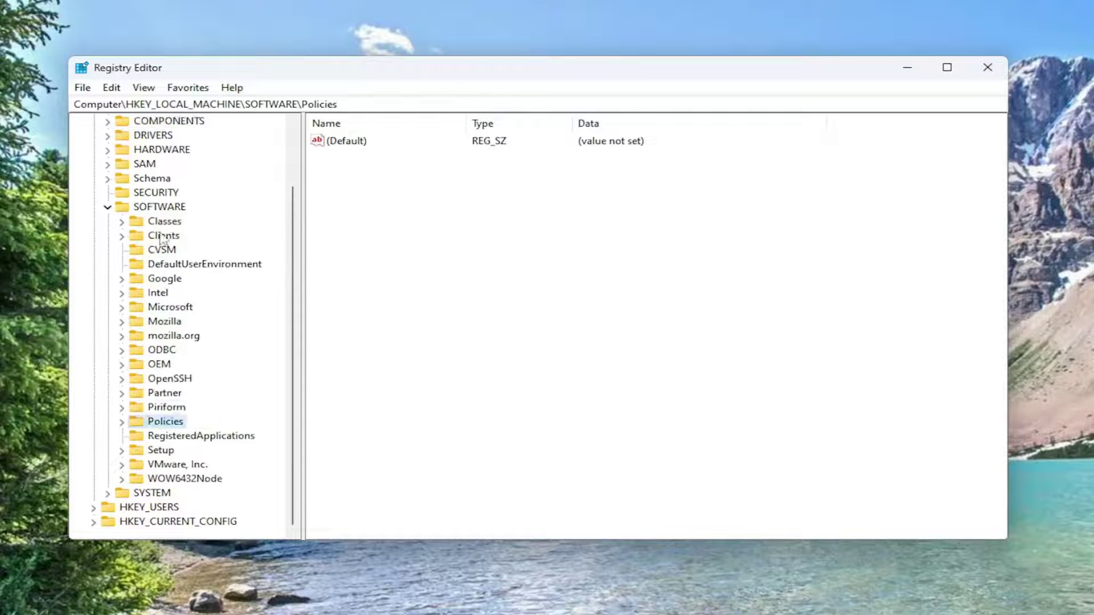
pyautogui.click(128, 121)
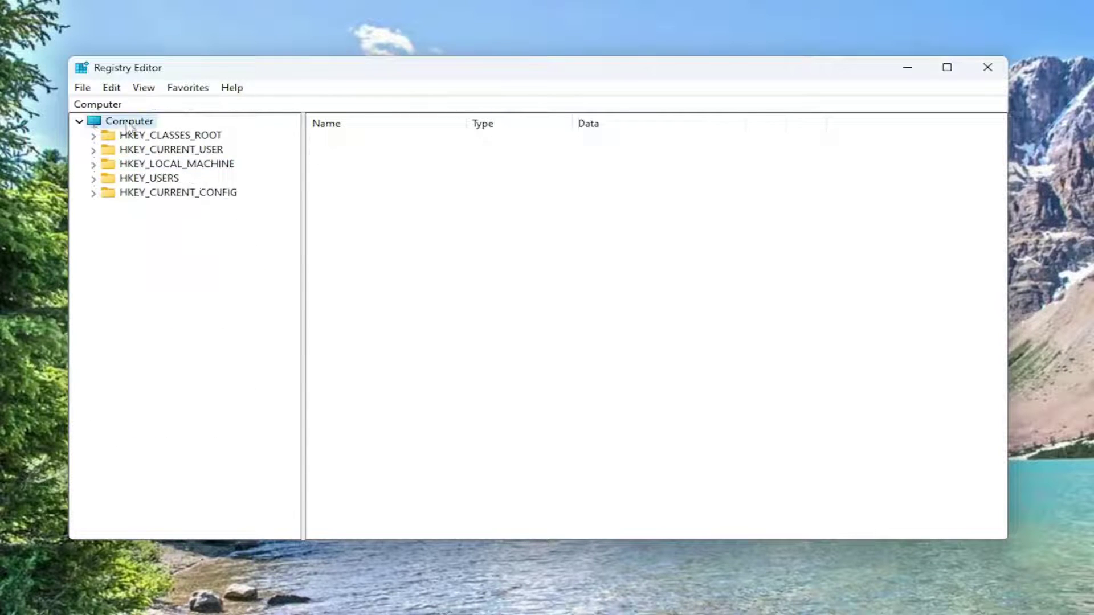
pyautogui.click(987, 67)
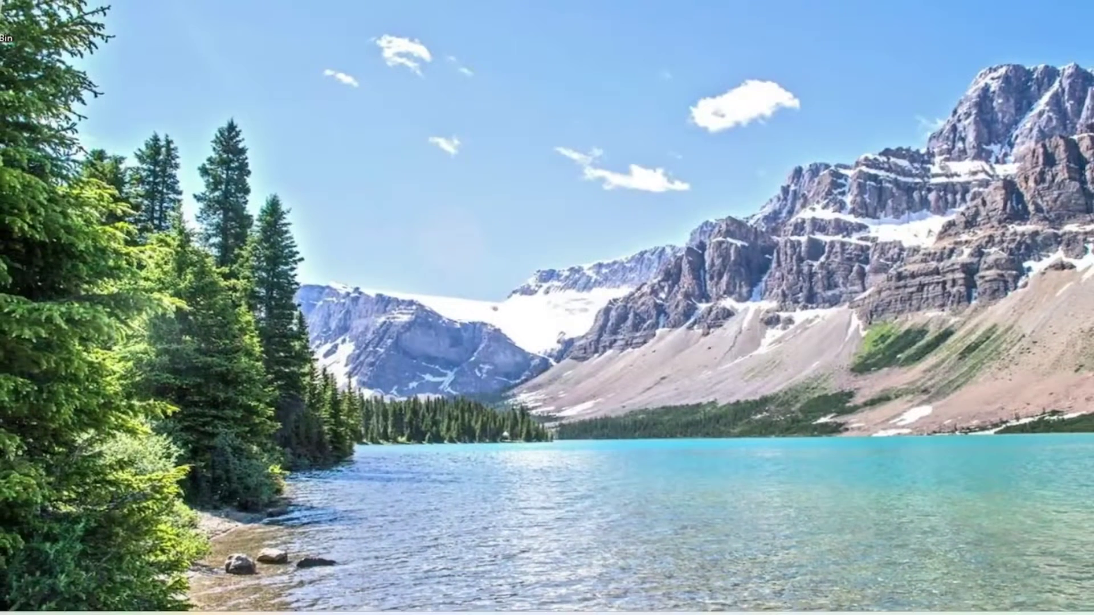
# Restart the computer
pyautogui.rightClick(25, 598)
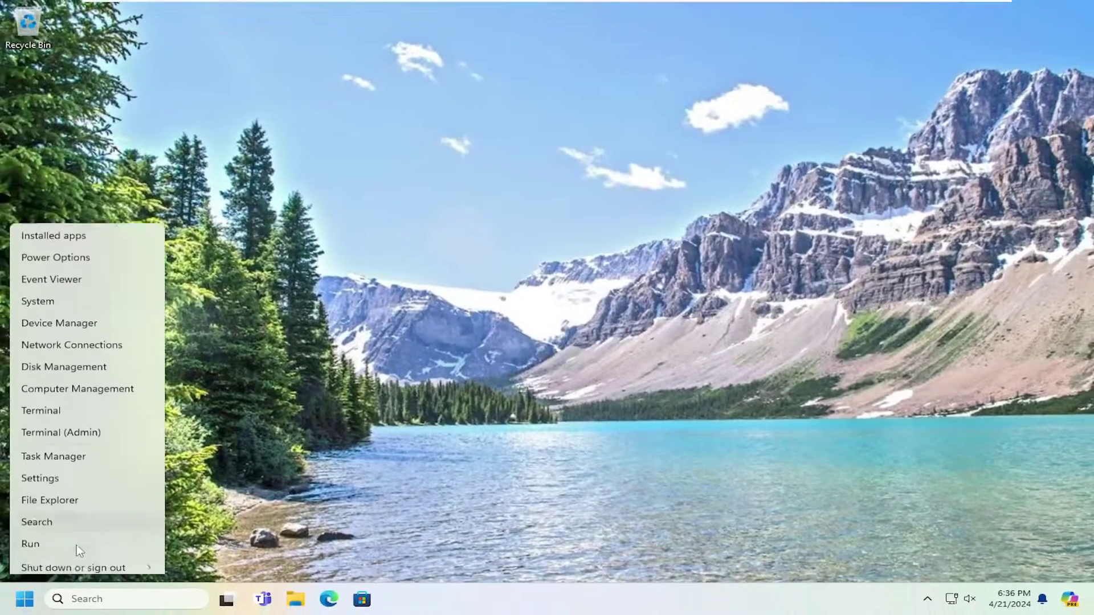
pyautogui.moveTo(111, 534)
pyautogui.click(188, 535)
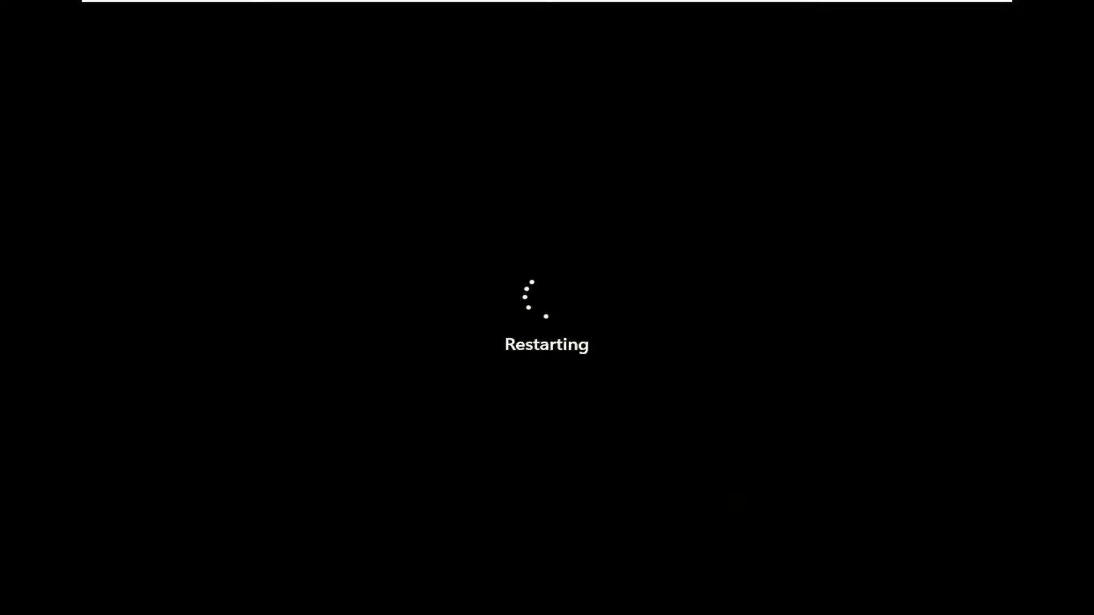